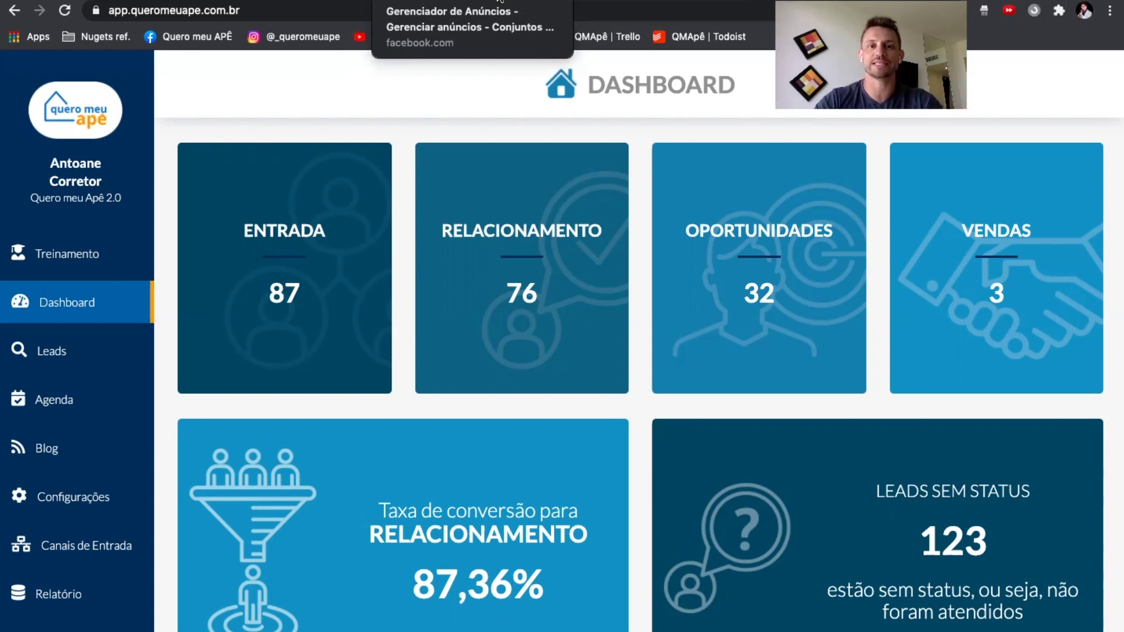
Step: Switch to the MindMeister map and collapse its expanded branches from "mês seguinte" back to "preço x resultado"
{"action": "left_click", "coordinate": [264, 1]}
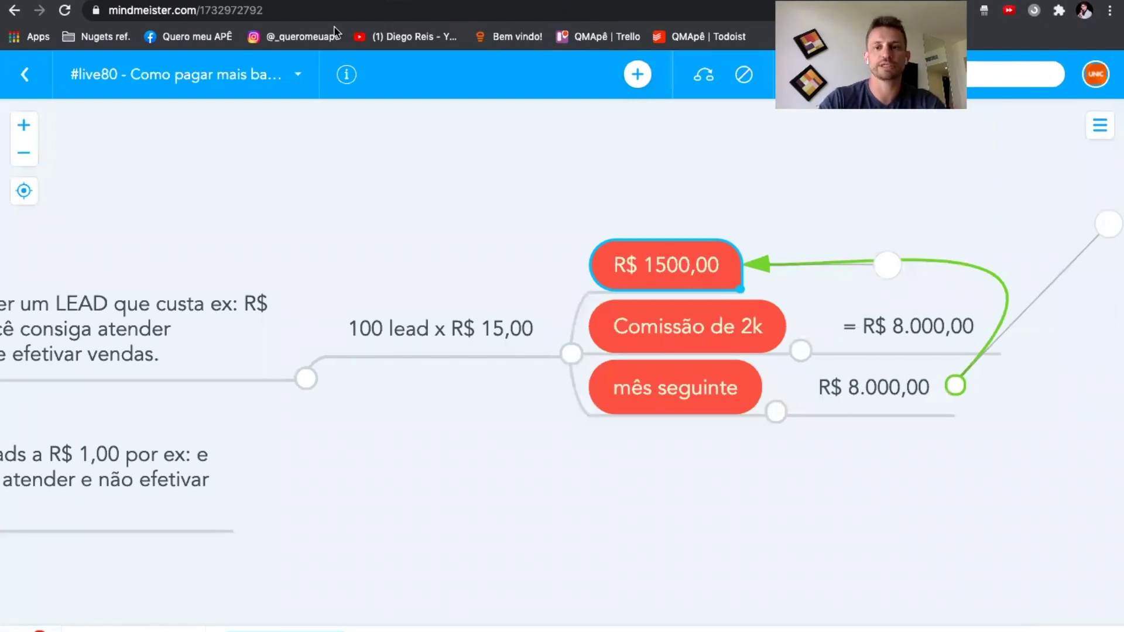
{"action": "left_click", "coordinate": [776, 412]}
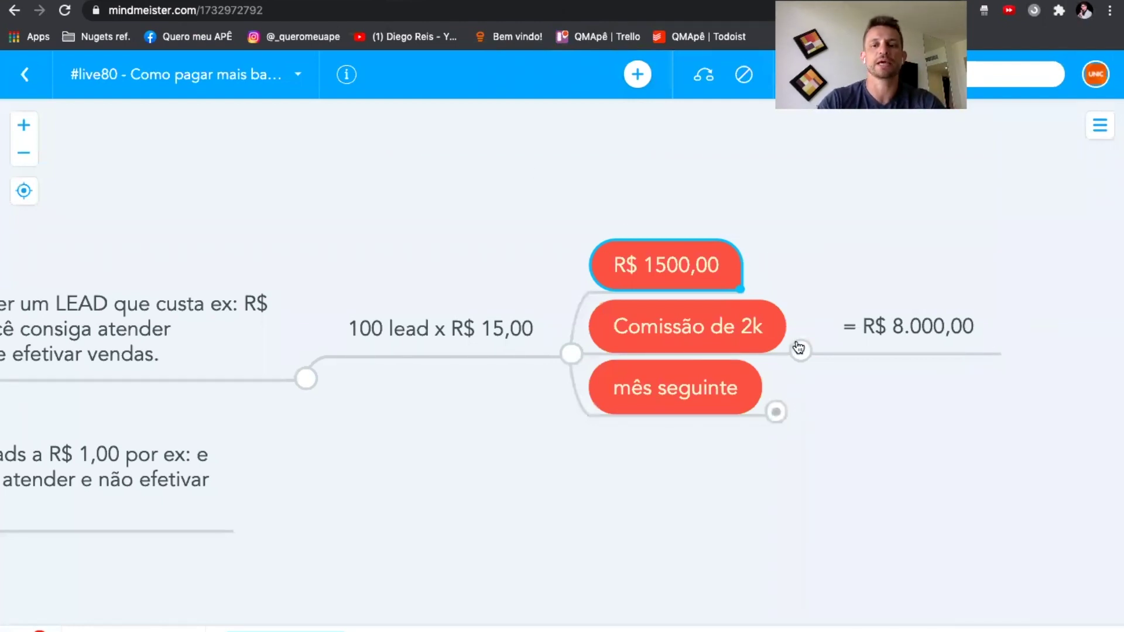
{"action": "left_click", "coordinate": [798, 349]}
{"action": "left_click", "coordinate": [571, 354]}
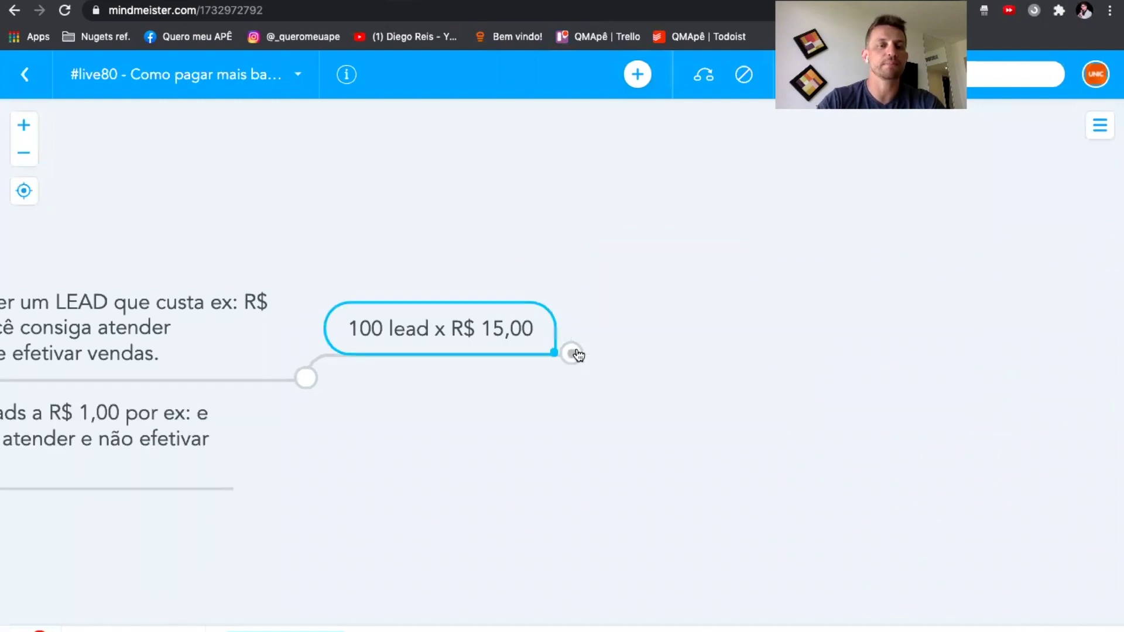
{"action": "left_click", "coordinate": [308, 376]}
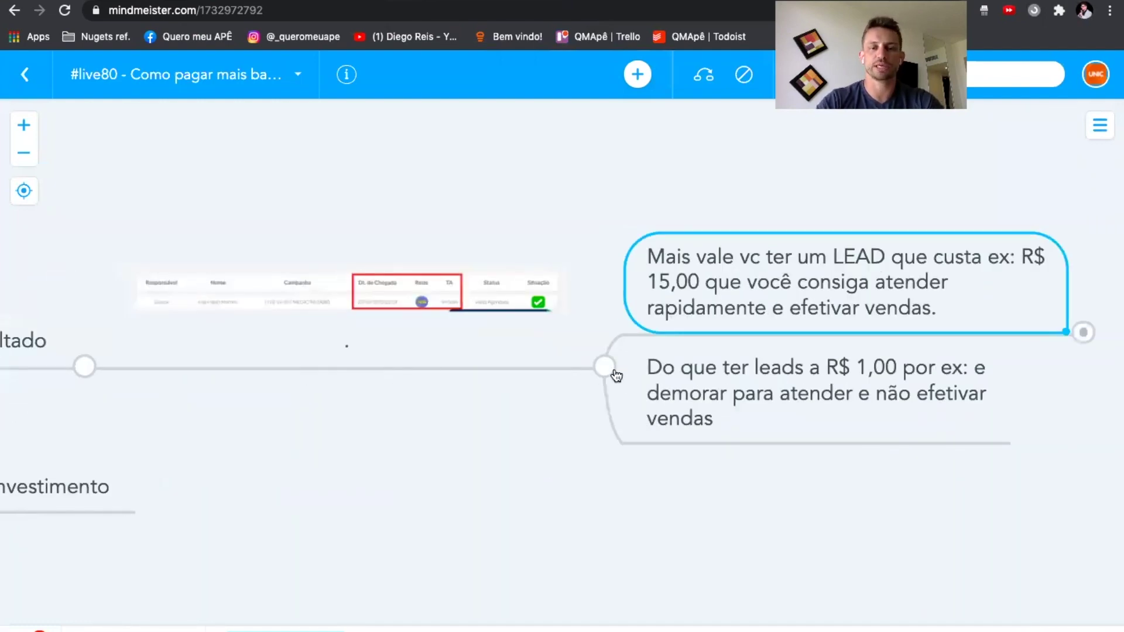
{"action": "left_click", "coordinate": [614, 371]}
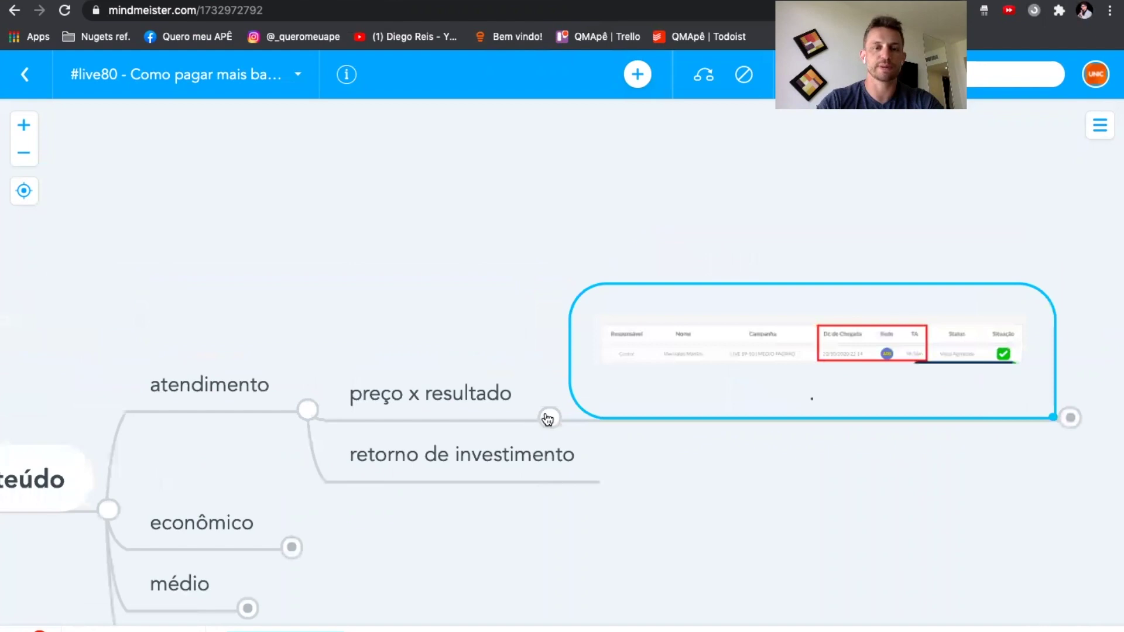
{"action": "left_click", "coordinate": [548, 418]}
Step: Show the formatting options and replace the text of the "retorno de investimento" topic under "atendimento" with "."
{"action": "left_click", "coordinate": [373, 420]}
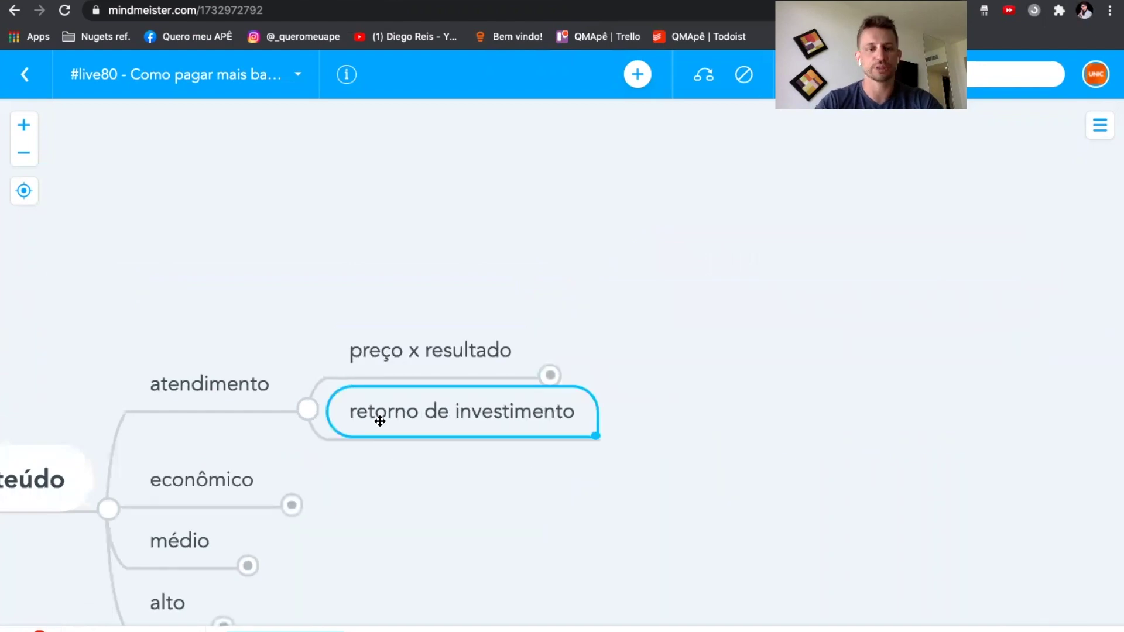
{"action": "left_click", "coordinate": [1099, 126]}
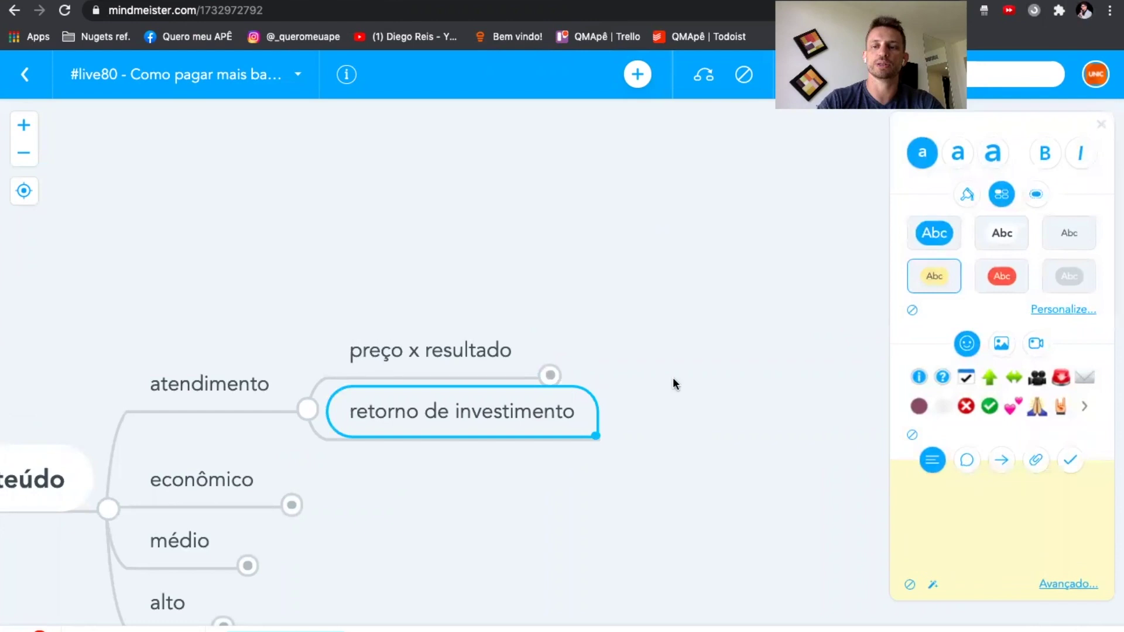
{"action": "double_click", "coordinate": [501, 421]}
{"action": "key", "text": "BackSpace"}
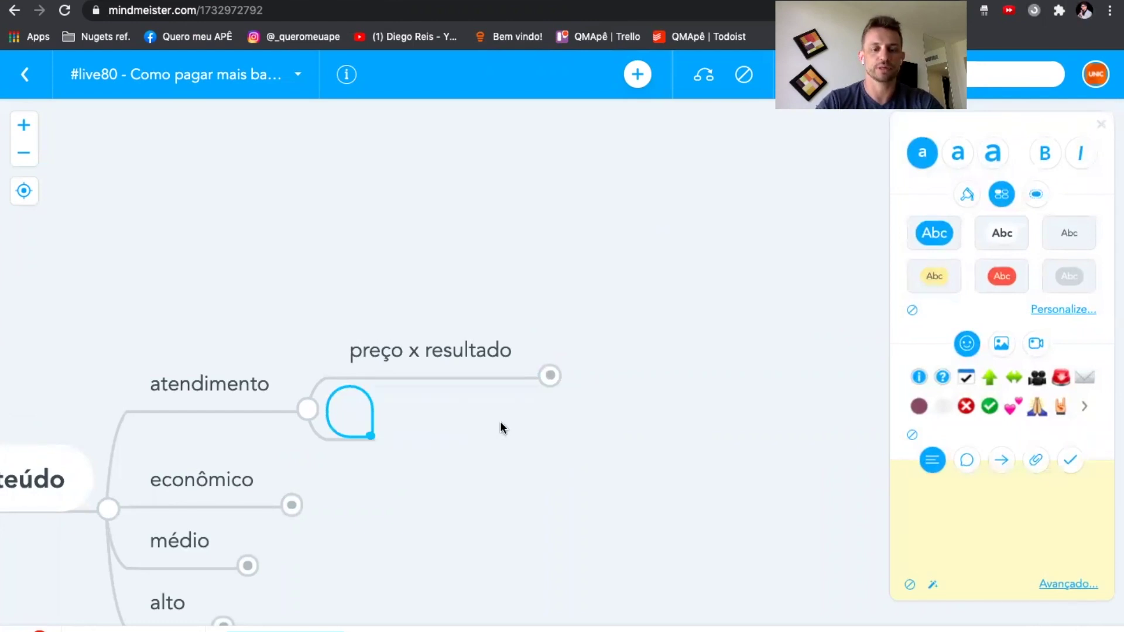
{"action": "type", "text": "."}
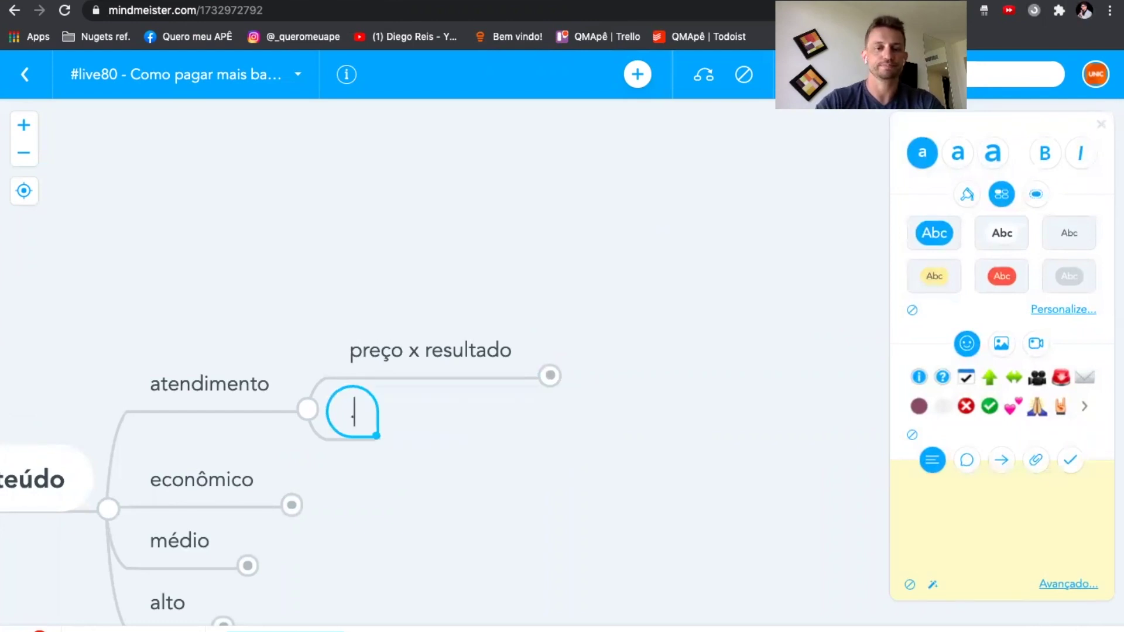
Step: Expand the "preço x resultado" branch, add "retorno de investimento" below "100 lead x R$ 15,00" and give it the red style
{"action": "left_click", "coordinate": [550, 375]}
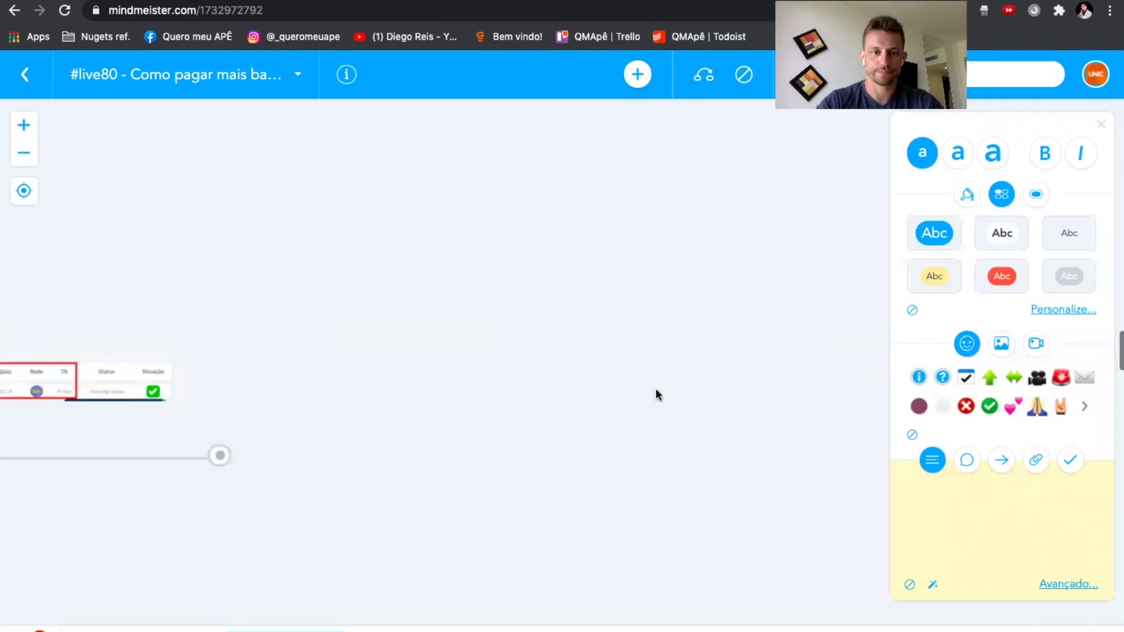
{"action": "left_click", "coordinate": [220, 456]}
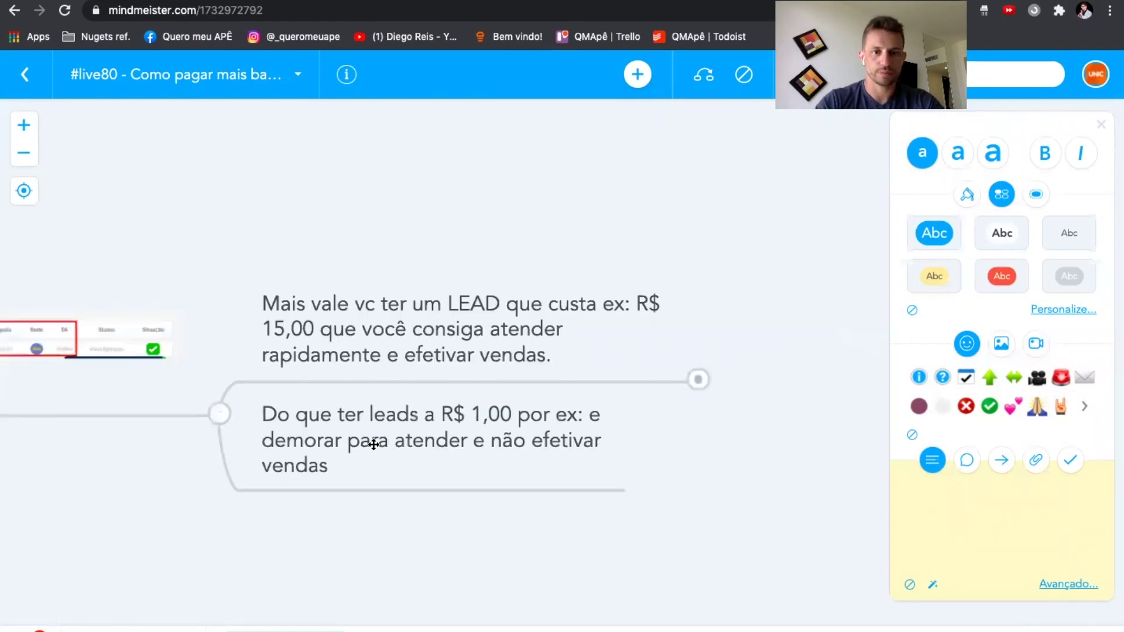
{"action": "left_click", "coordinate": [697, 379]}
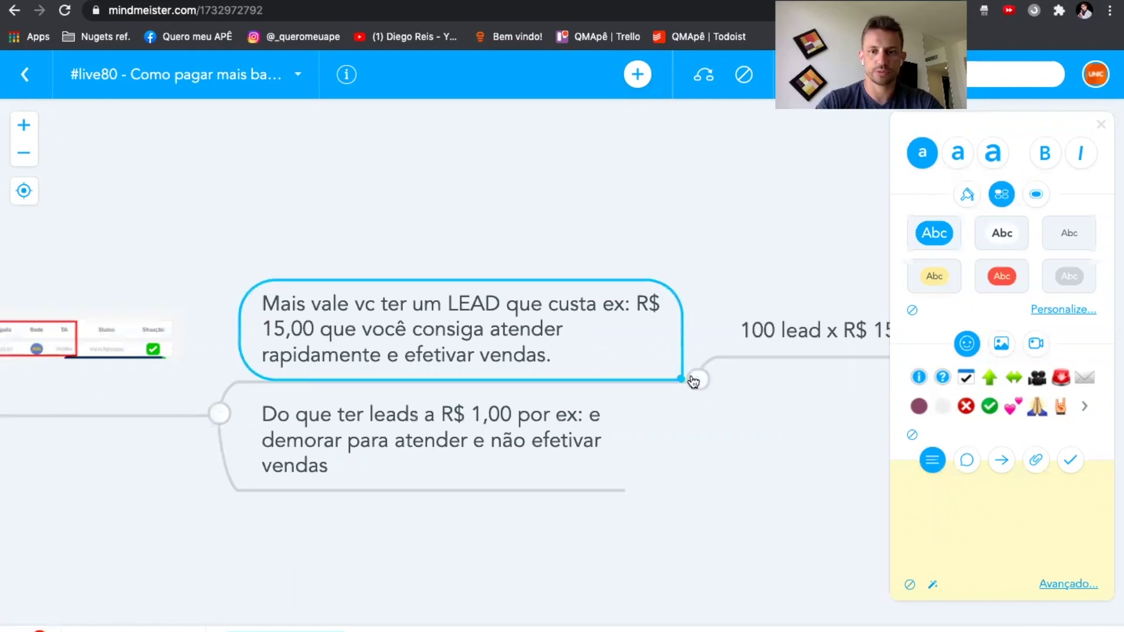
{"action": "left_click", "coordinate": [422, 351]}
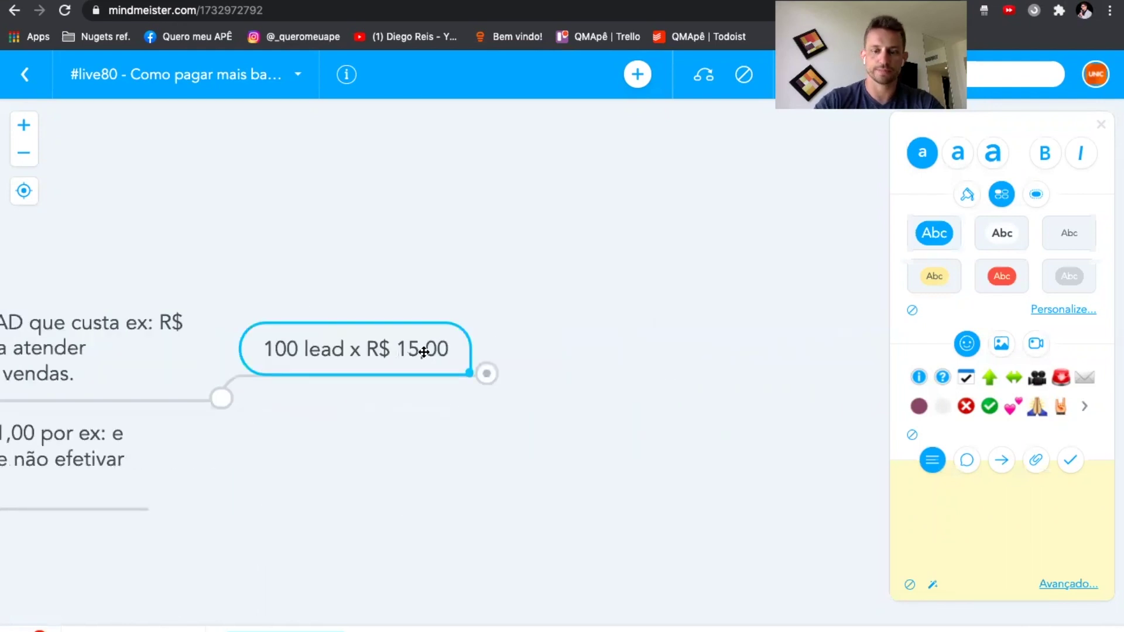
{"action": "key", "text": "Return"}
{"action": "type", "text": "retorno de investimento"}
{"action": "key", "text": "Return"}
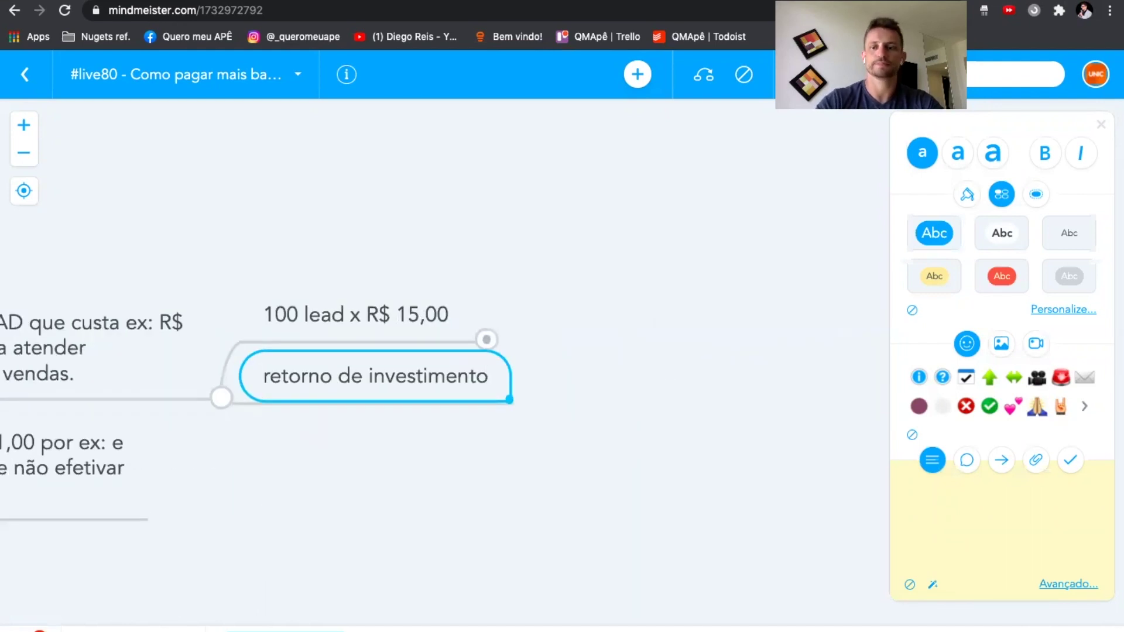
{"action": "left_click", "coordinate": [1002, 276]}
Step: Collapse the "atendimento" branch and expand the "econômico" branch
{"action": "scroll", "coordinate": [205, 429], "scroll_direction": "left", "scroll_amount": 10}
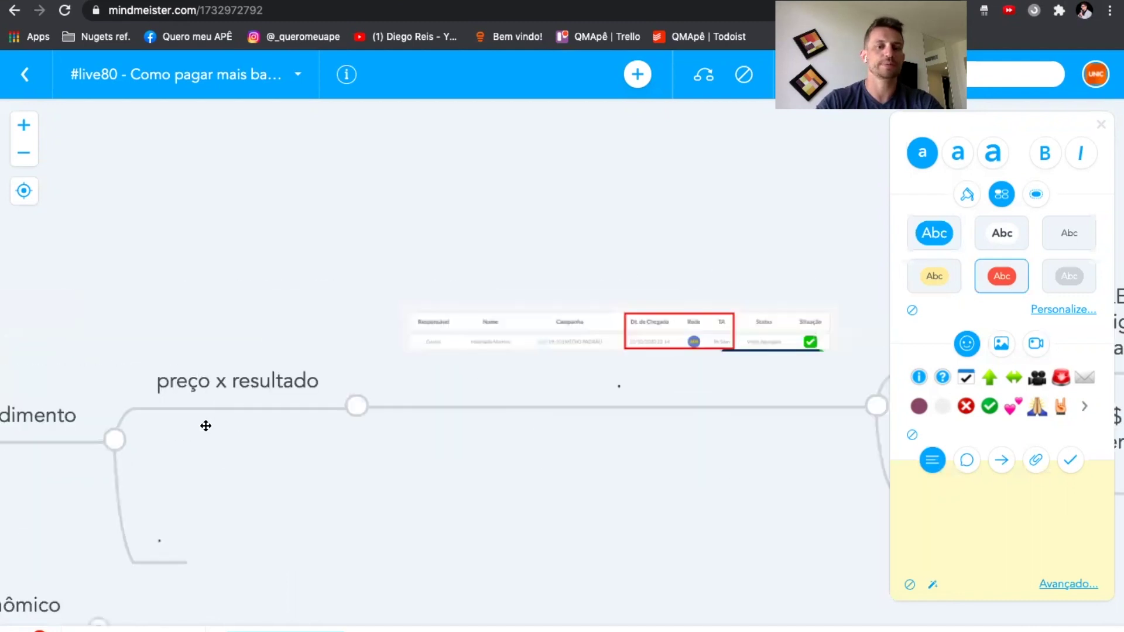
{"action": "scroll", "coordinate": [252, 233], "scroll_direction": "down", "scroll_amount": 5}
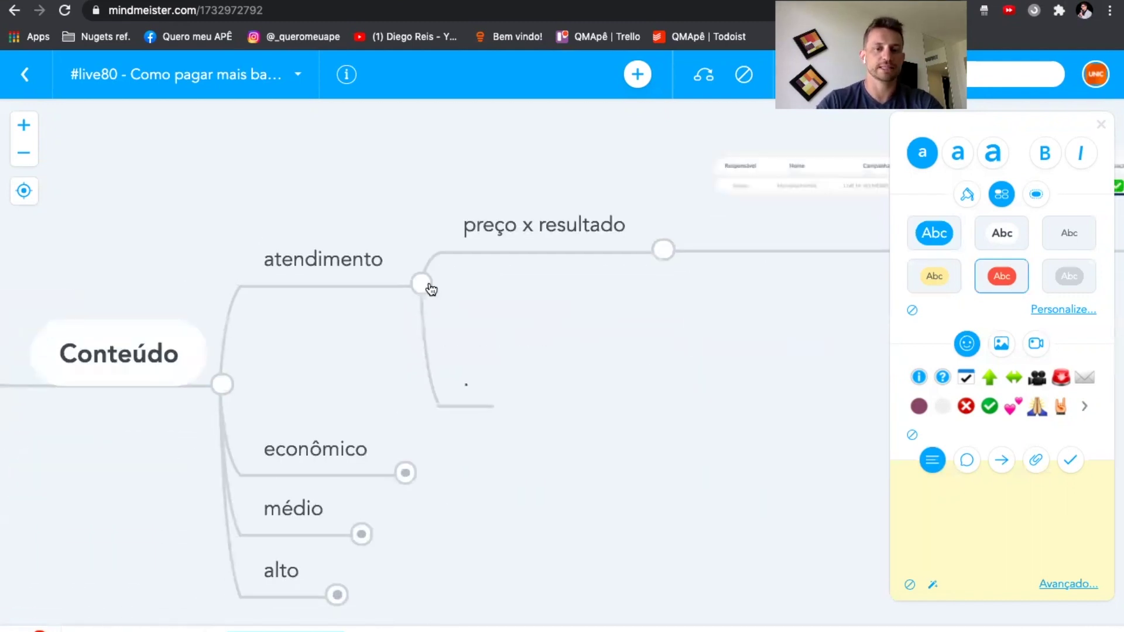
{"action": "left_click", "coordinate": [429, 287]}
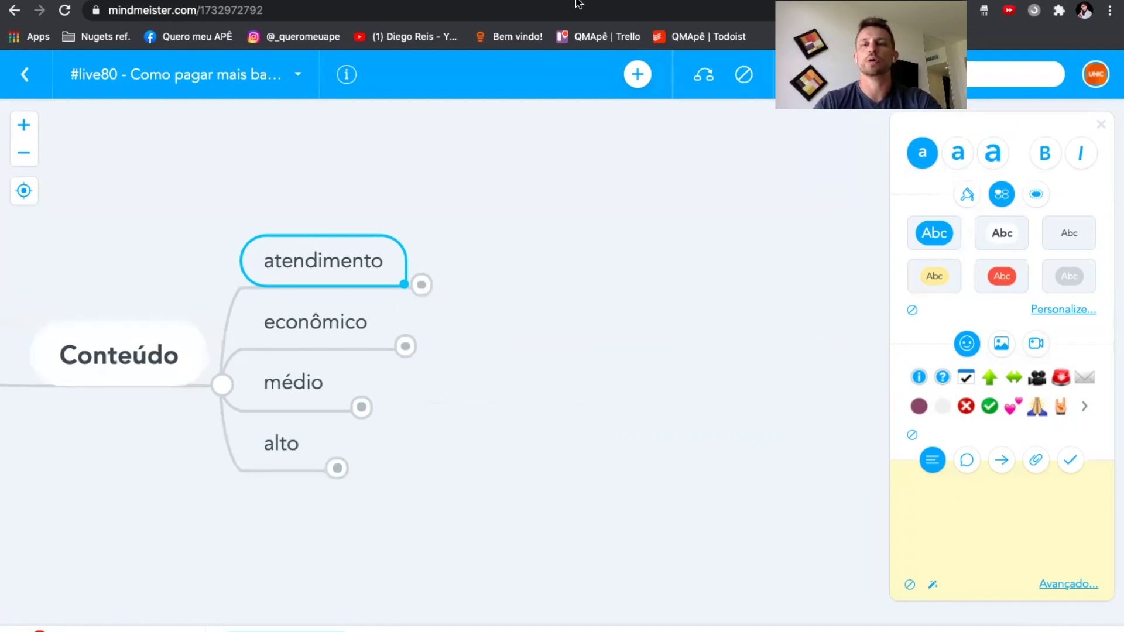
{"action": "mouse_move", "coordinate": [578, 3]}
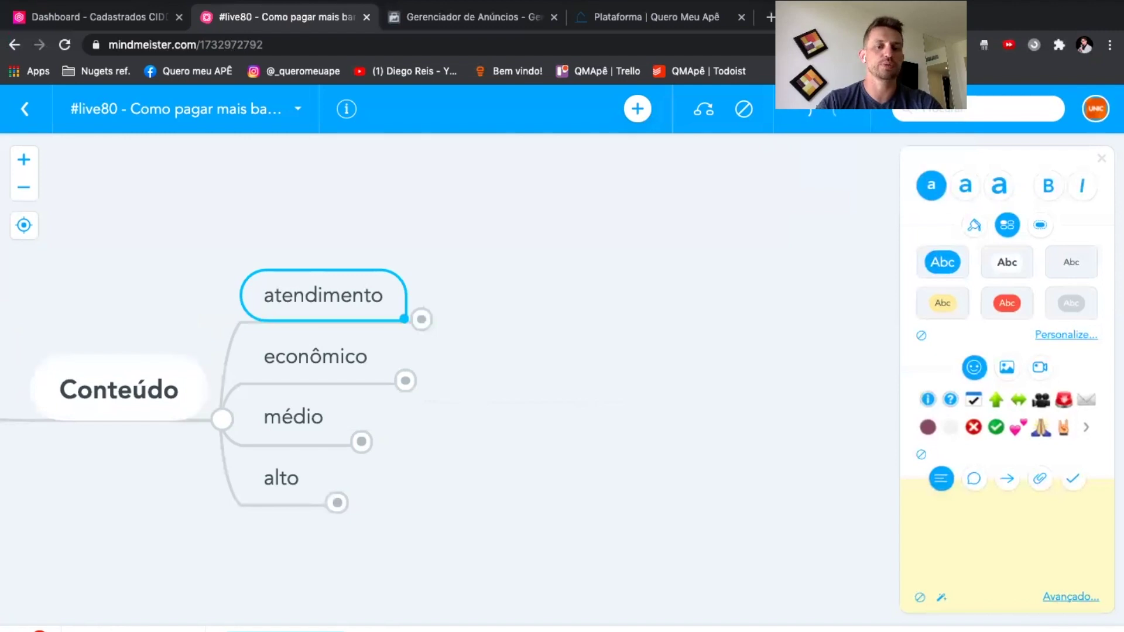
{"action": "left_click", "coordinate": [405, 345]}
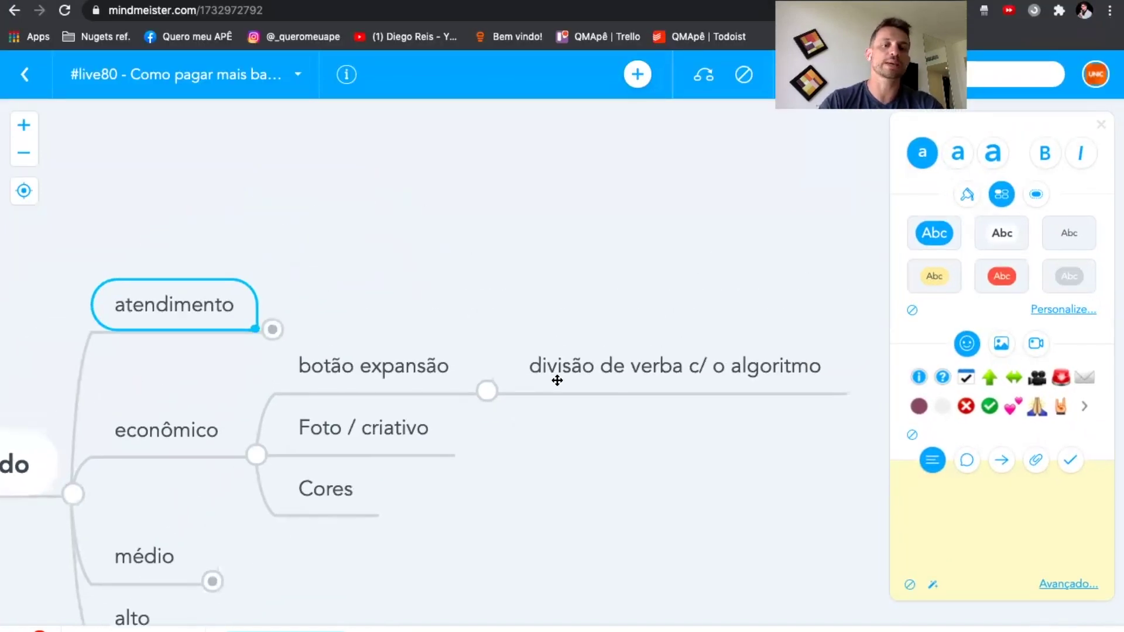
Step: Format the "botão expansão" topic with the red siren icon, the blue filled style and the largest text size
{"action": "left_click", "coordinate": [419, 370]}
{"action": "key", "text": "Tab"}
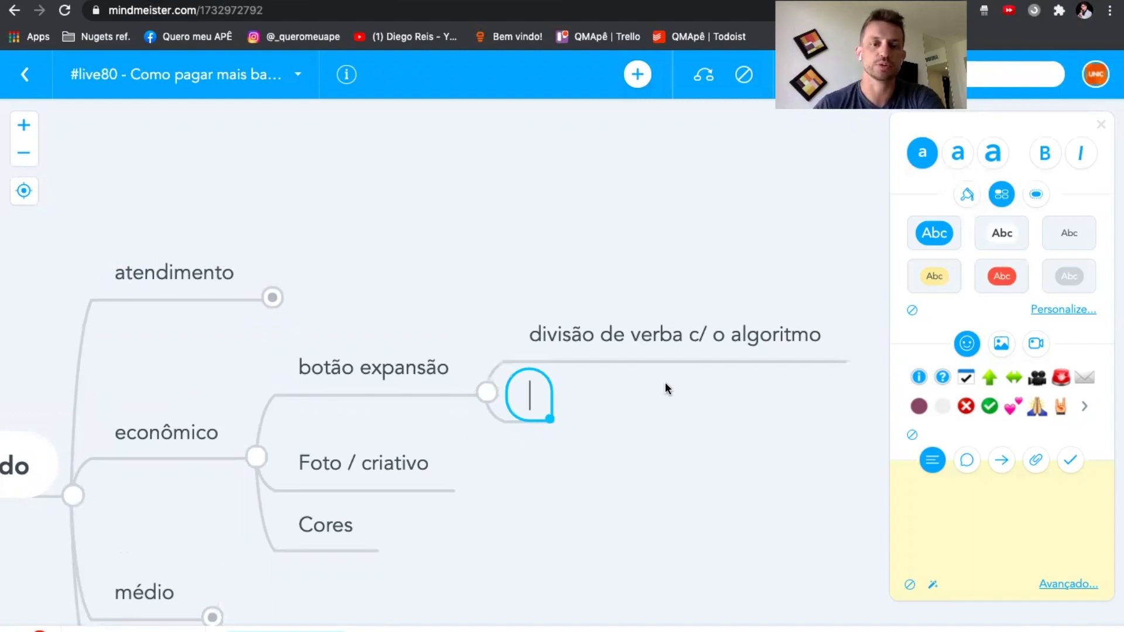
{"action": "double_click", "coordinate": [326, 366]}
{"action": "left_click", "coordinate": [1060, 377]}
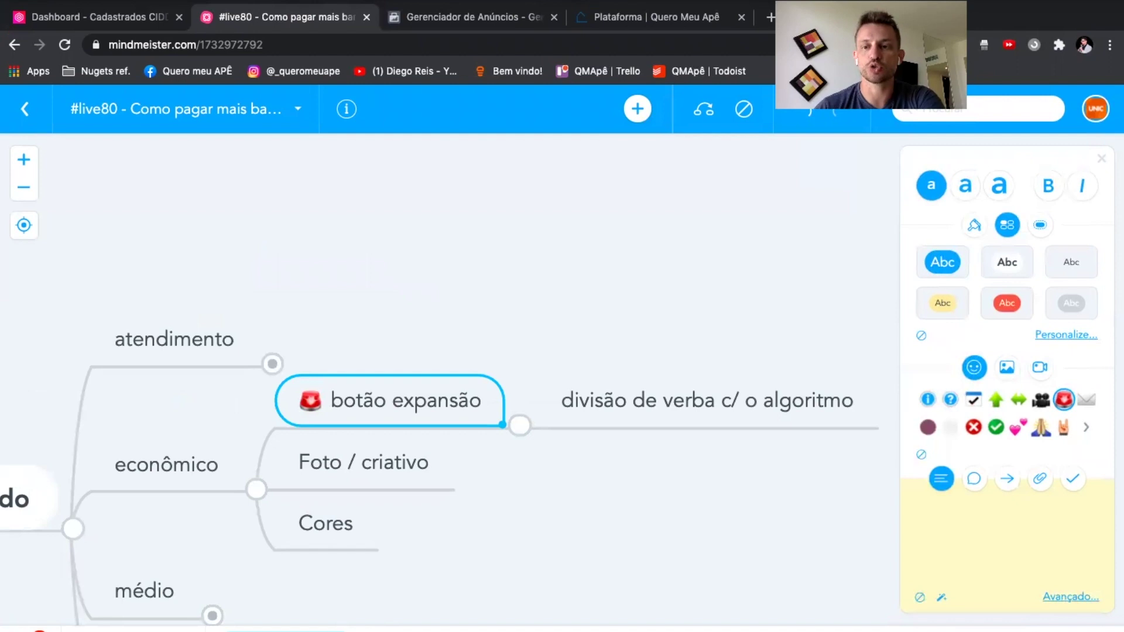
{"action": "left_click", "coordinate": [934, 233]}
{"action": "left_click", "coordinate": [993, 152]}
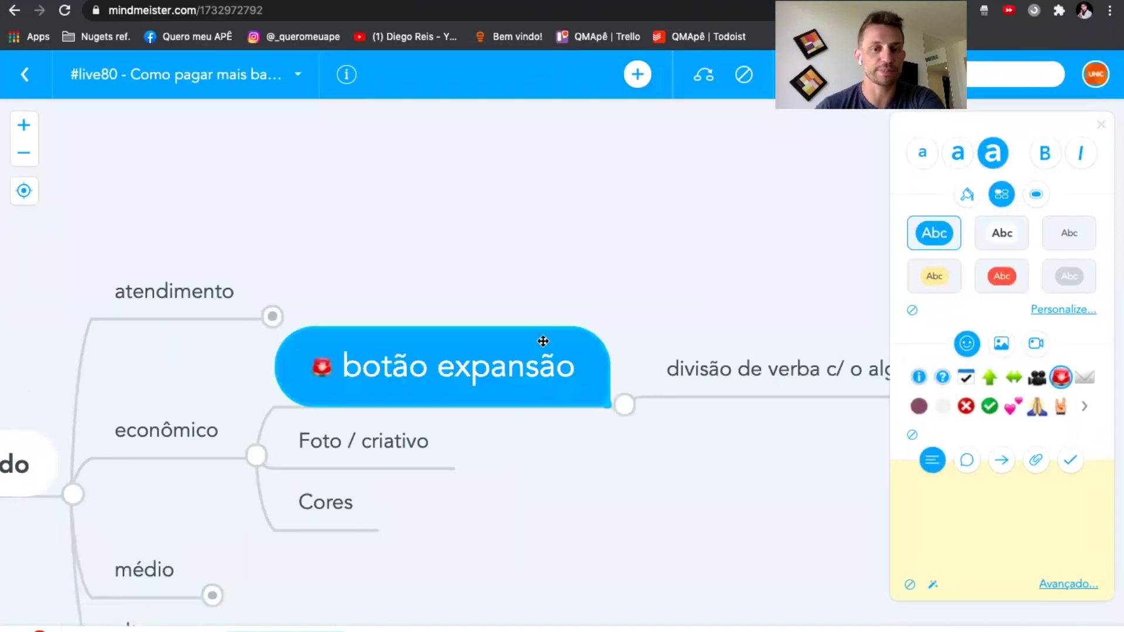
Step: Add a sibling topic containing "." below "divisão de verba c/ o algoritmo"
{"action": "scroll", "coordinate": [648, 347], "scroll_direction": "right", "scroll_amount": 5}
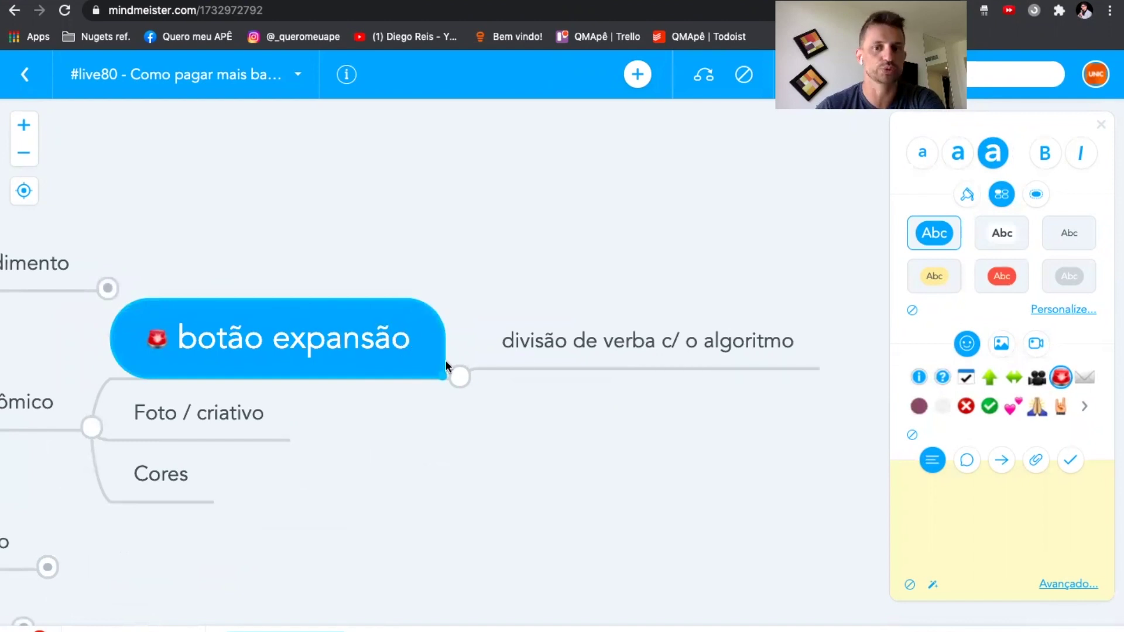
{"action": "left_click", "coordinate": [606, 340]}
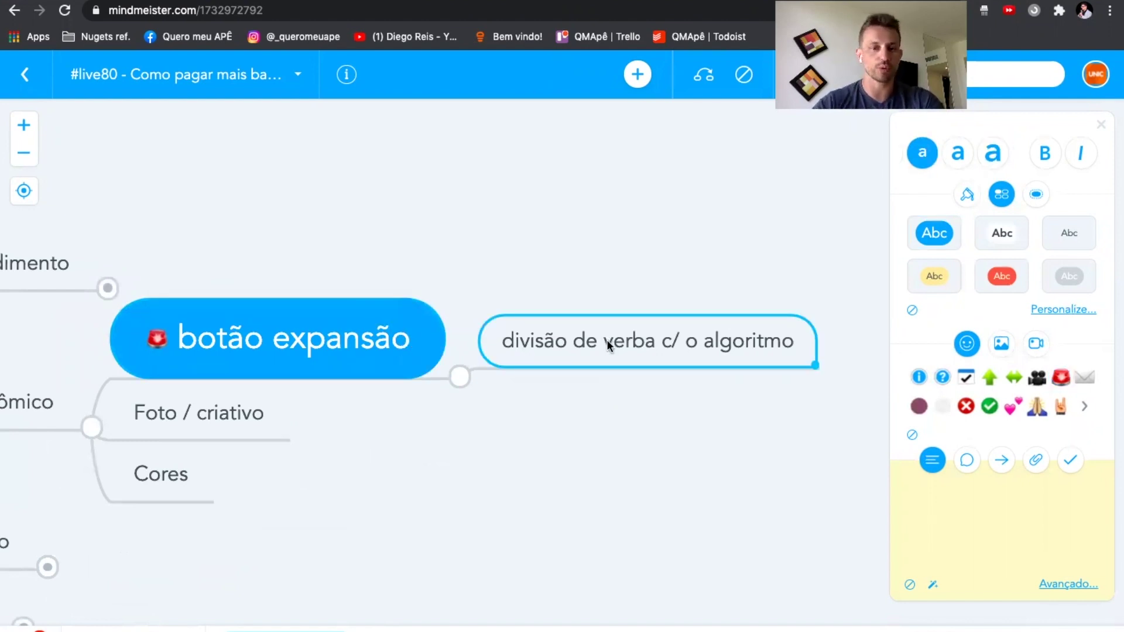
{"action": "key", "text": "Return"}
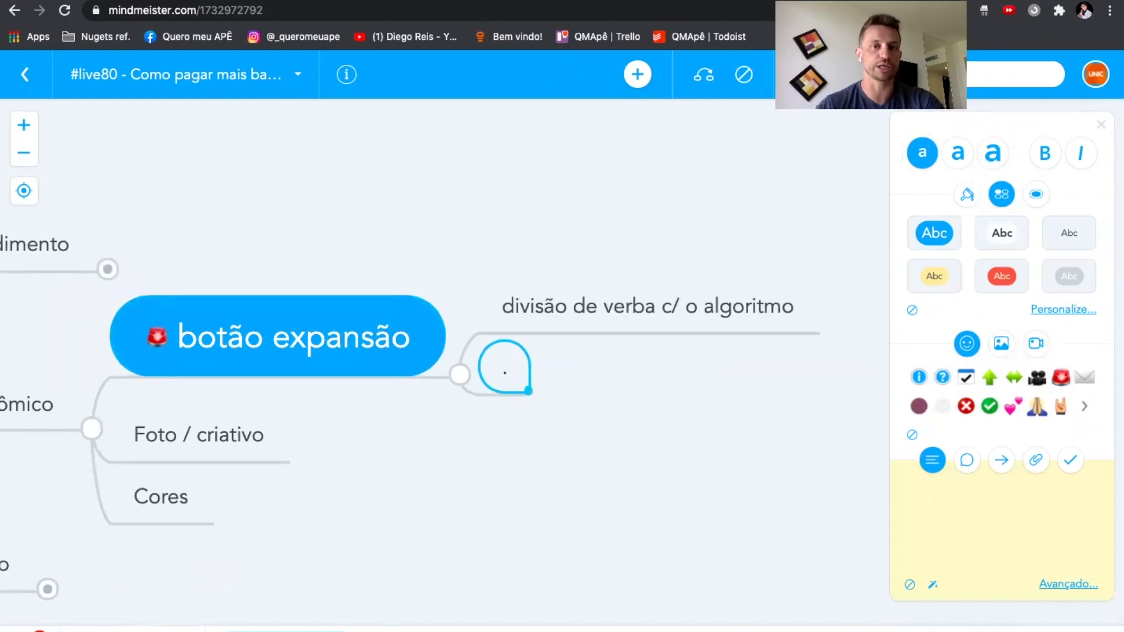
Step: Switch to Facebook Ads Manager and review the interests in the detailed targeting of the "anúncio à vista" ad set
{"action": "key", "text": "ctrl+Tab"}
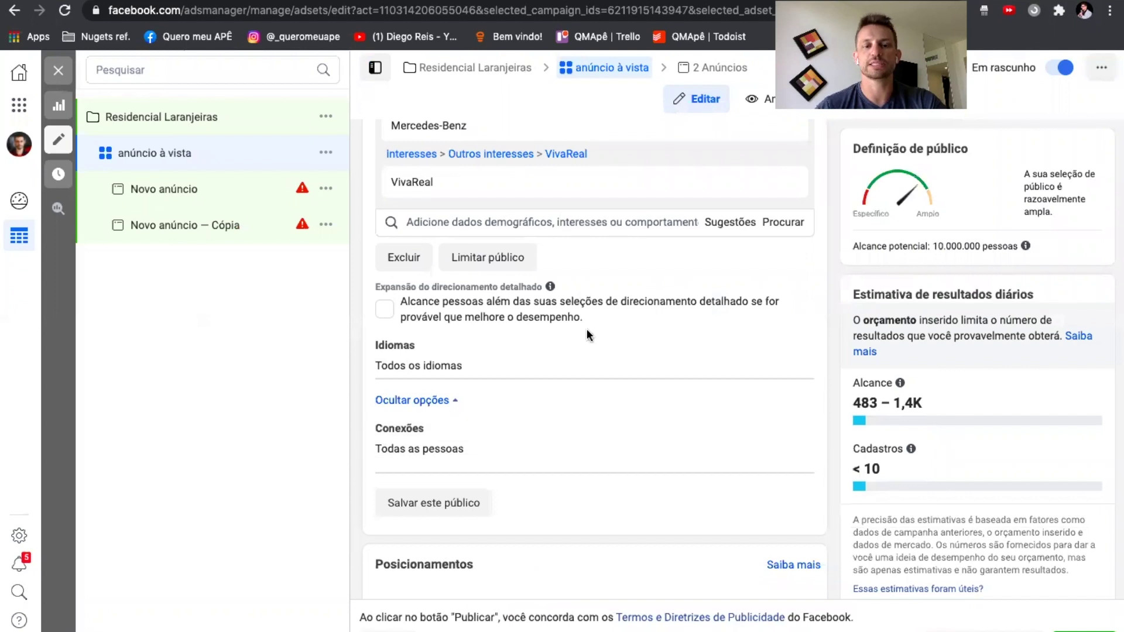
{"action": "scroll", "coordinate": [596, 340], "scroll_direction": "up", "scroll_amount": 5}
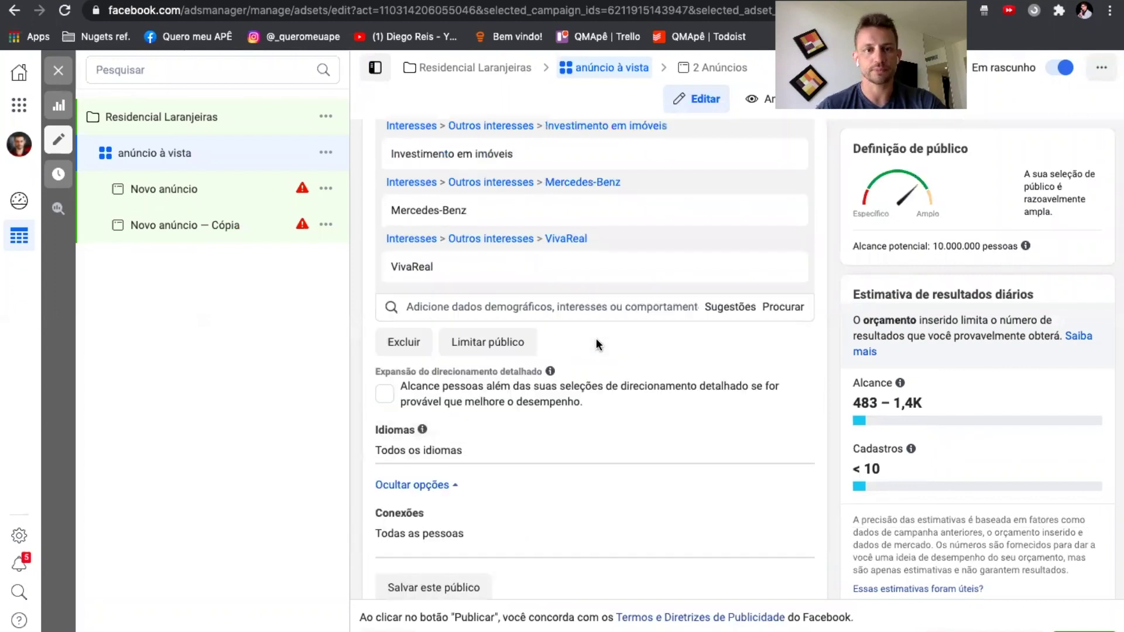
{"action": "scroll", "coordinate": [596, 339], "scroll_direction": "up", "scroll_amount": 5}
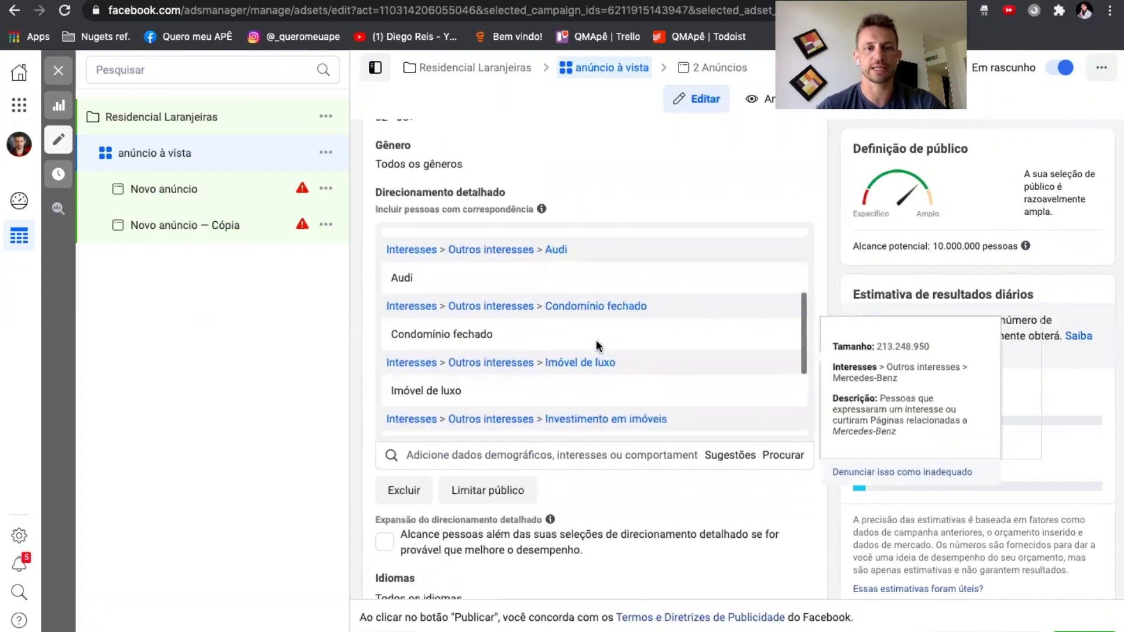
{"action": "scroll", "coordinate": [596, 339], "scroll_direction": "up", "scroll_amount": 2}
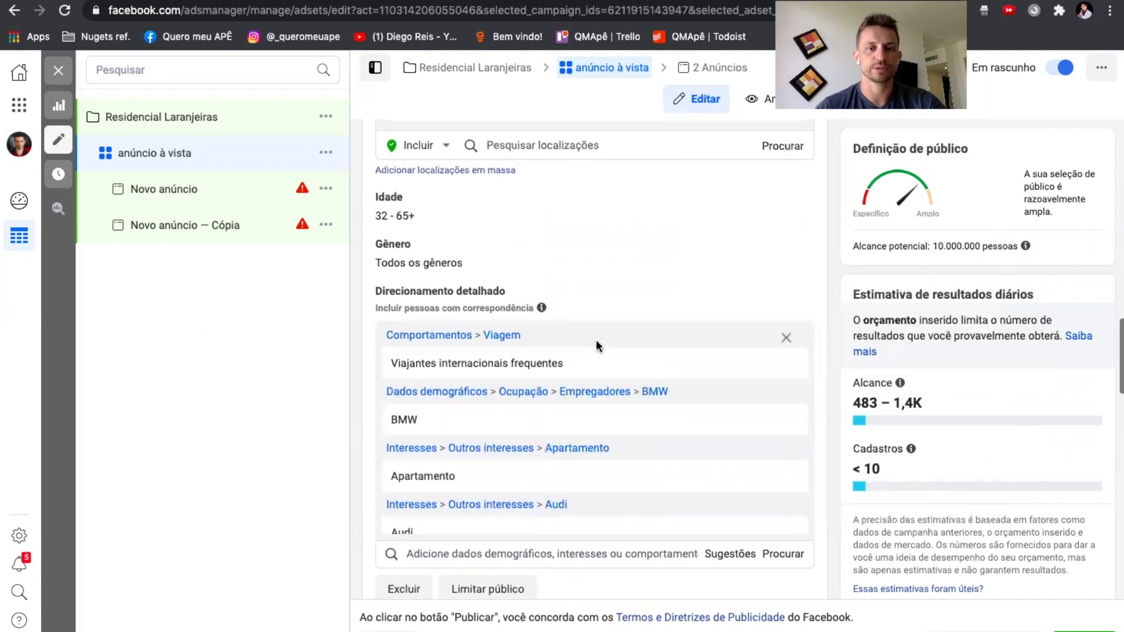
{"action": "scroll", "coordinate": [596, 340], "scroll_direction": "down", "scroll_amount": 1}
{"action": "scroll", "coordinate": [596, 340], "scroll_direction": "down", "scroll_amount": 3}
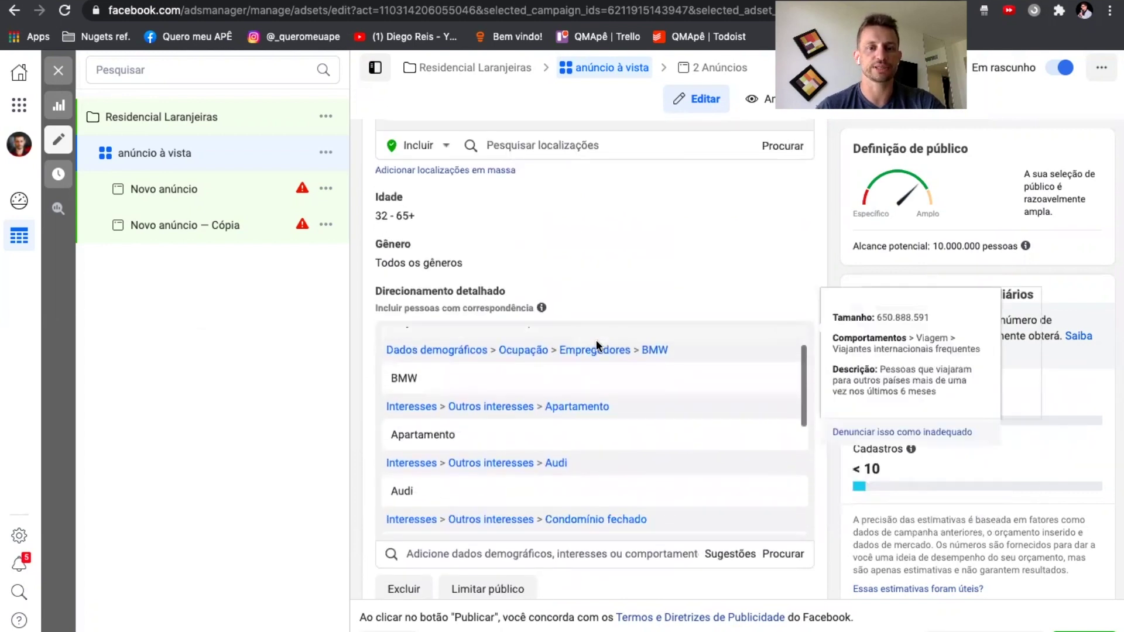
{"action": "scroll", "coordinate": [596, 342], "scroll_direction": "down", "scroll_amount": 5}
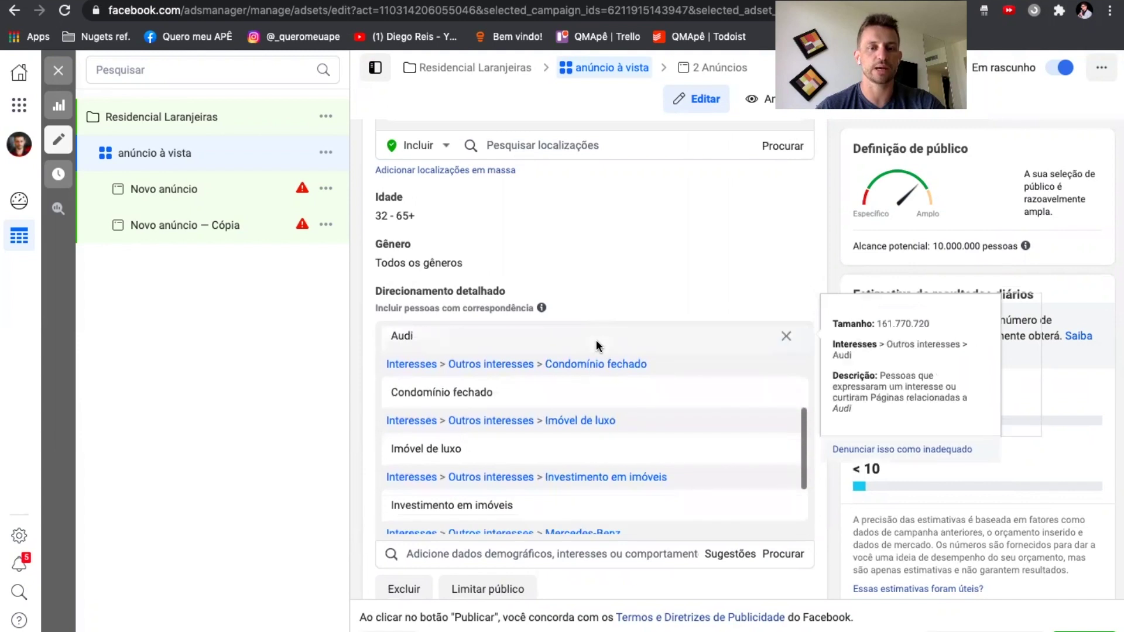
{"action": "scroll", "coordinate": [595, 342], "scroll_direction": "down", "scroll_amount": 1}
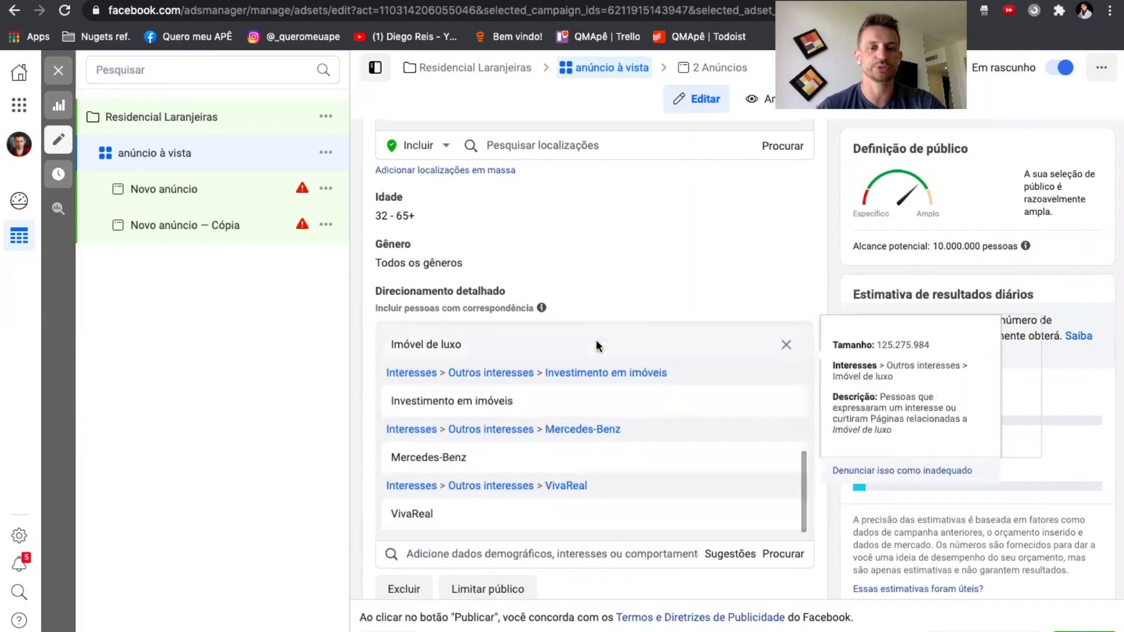
Step: Examine the "Expansão do direcionamento detalhado" option below the interest list, briefly highlighting its label
{"action": "scroll", "coordinate": [595, 343], "scroll_direction": "down", "scroll_amount": 3}
{"action": "scroll", "coordinate": [596, 343], "scroll_direction": "down", "scroll_amount": 4}
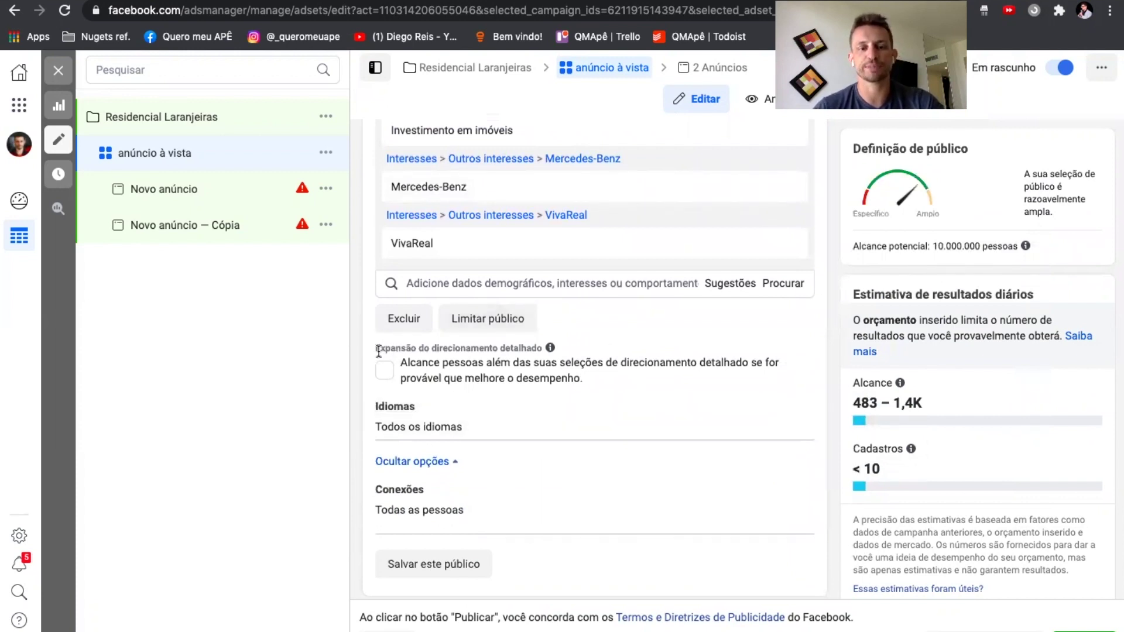
{"action": "left_click_drag", "start_coordinate": [375, 347], "coordinate": [542, 351]}
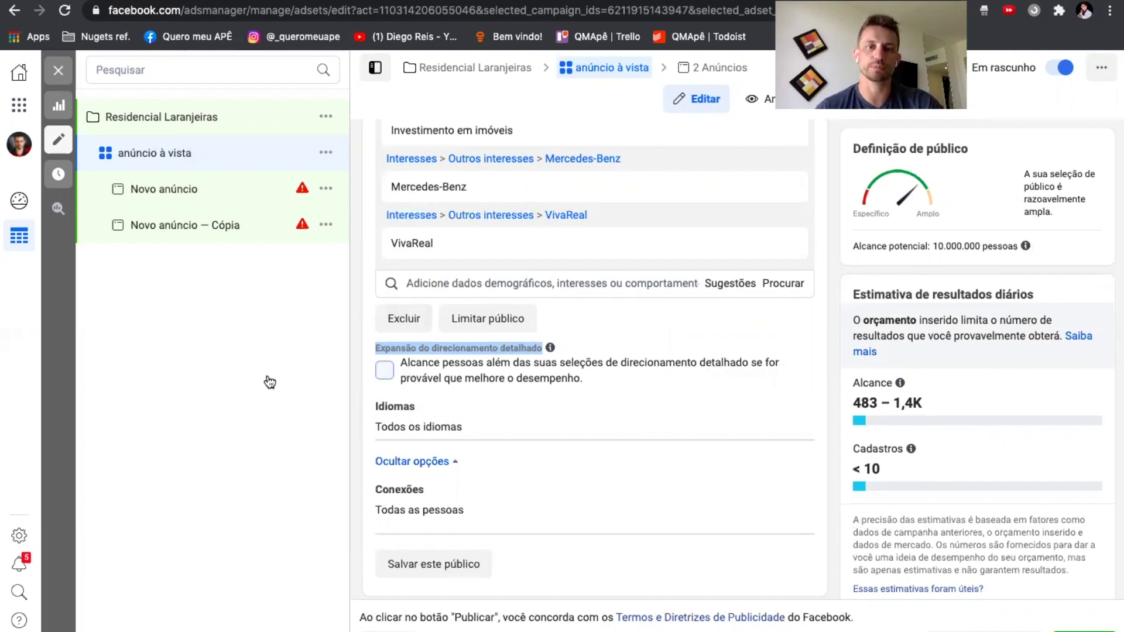
{"action": "left_click", "coordinate": [264, 427]}
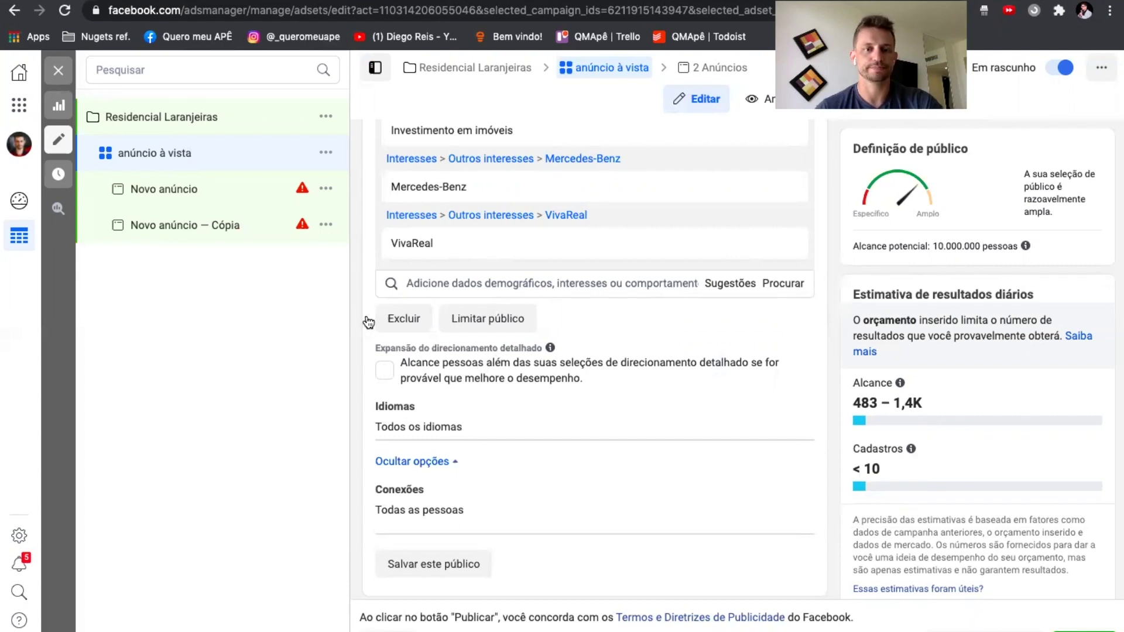
{"action": "scroll", "coordinate": [368, 322], "scroll_direction": "up", "scroll_amount": 8}
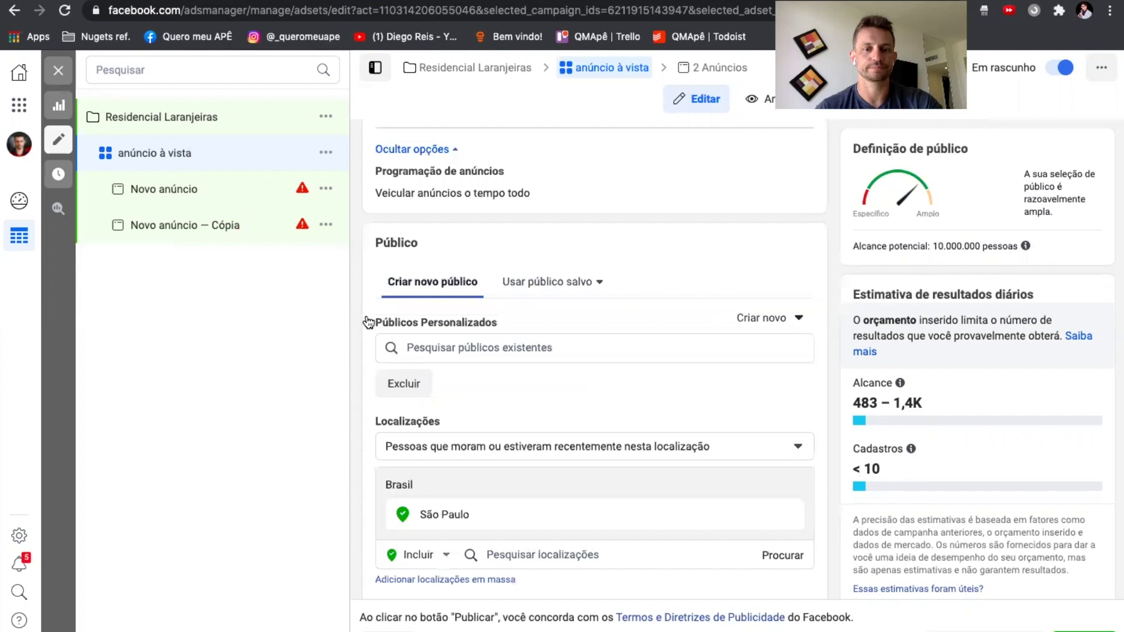
{"action": "scroll", "coordinate": [366, 314], "scroll_direction": "down", "scroll_amount": 6}
{"action": "key", "text": "super+r"}
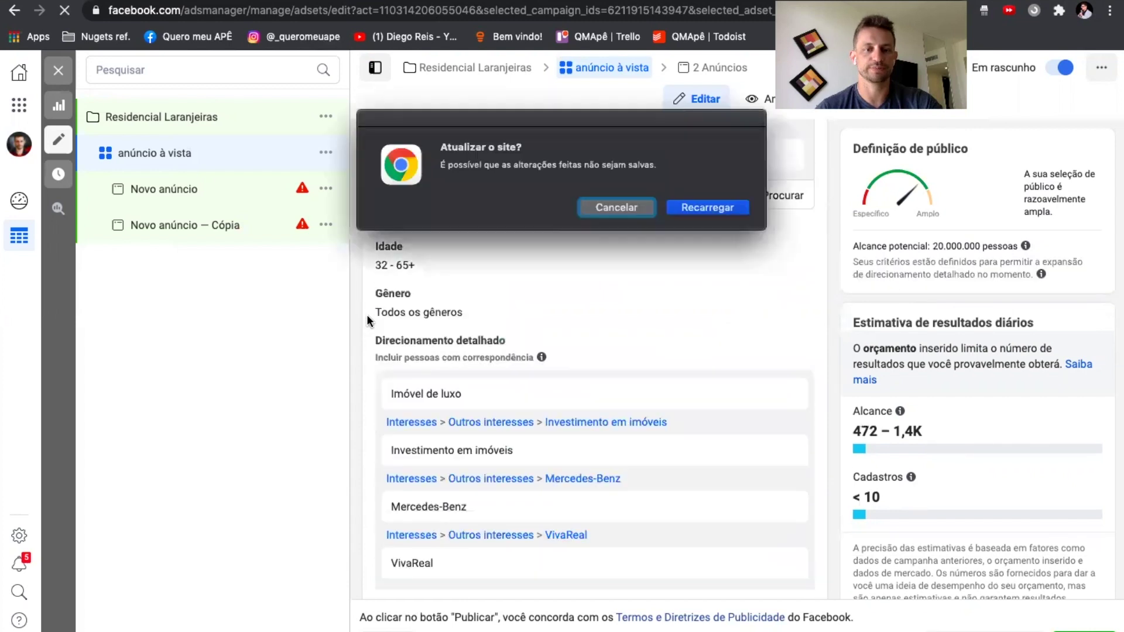
{"action": "left_click", "coordinate": [629, 209]}
{"action": "scroll", "coordinate": [497, 373], "scroll_direction": "up", "scroll_amount": 2}
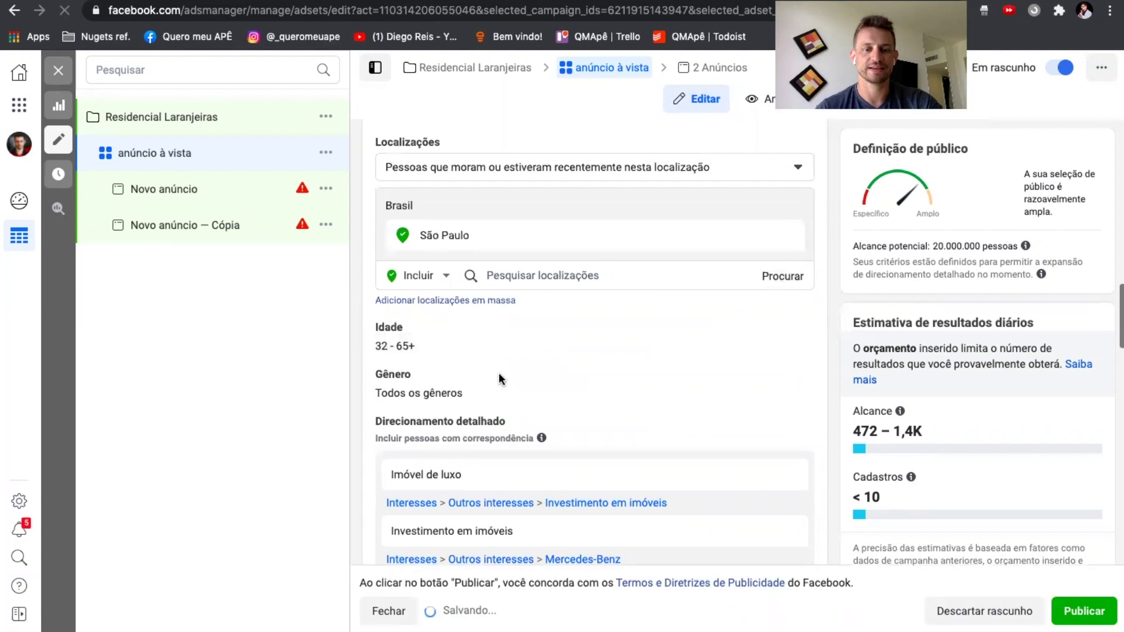